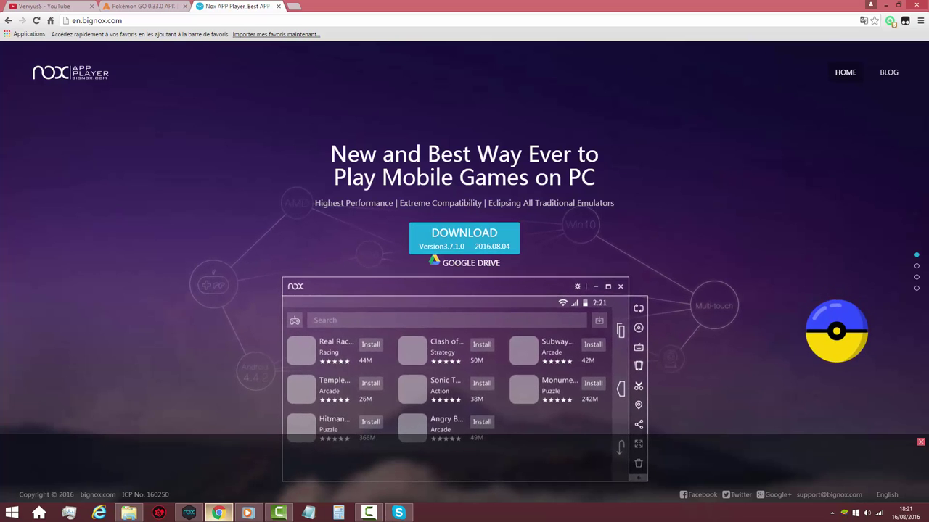
Step: Look over the Nox App Player download page, and download the Pokémon GO 0.33.0 APK from its APKMirror page
scroll(464, 232, down, 1)
scroll(464, 261, up, 1)
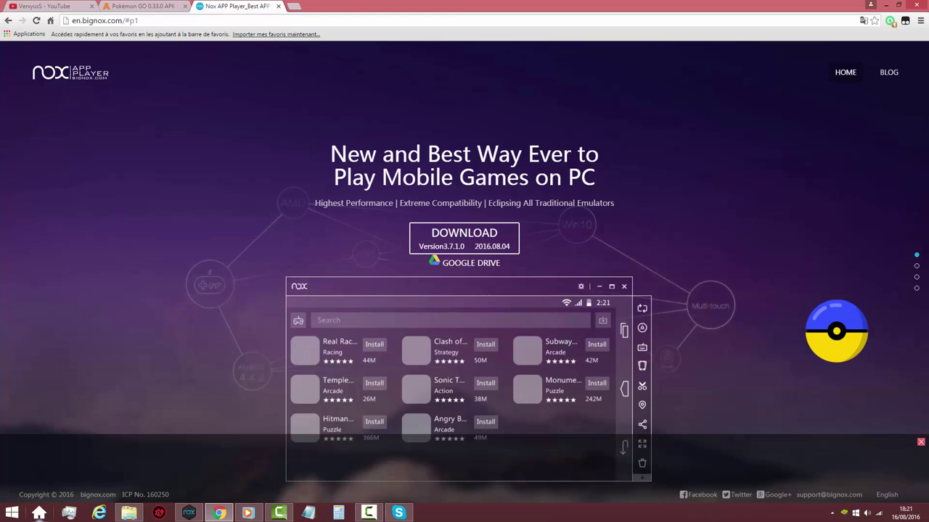
key(ctrl+shift+Tab)
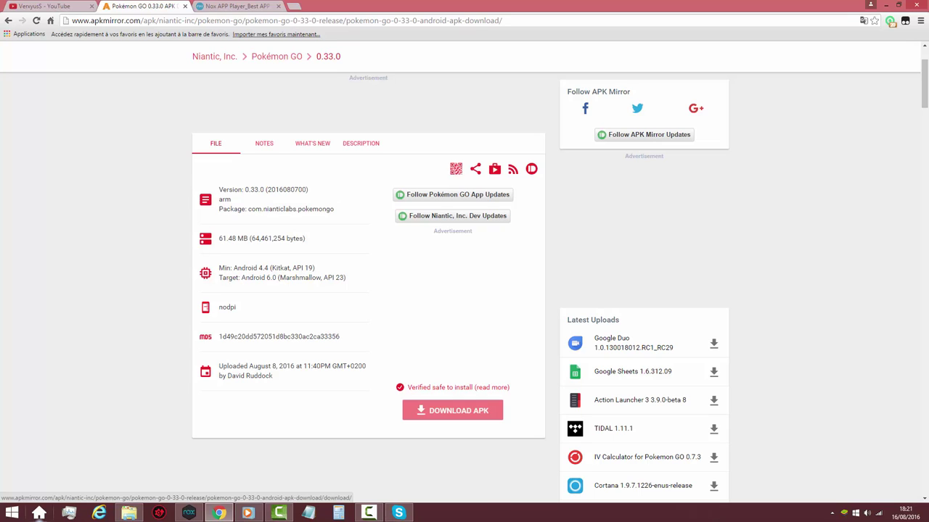
click(452, 411)
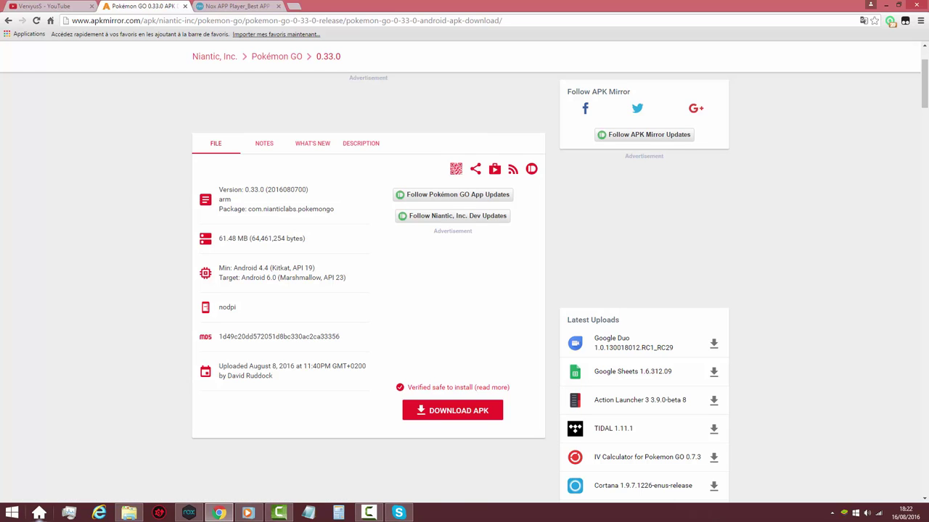
Step: Switch to Nox App Player and view the Téléchargements folder in its APK file chooser, closing the chooser without adding a file
click(188, 513)
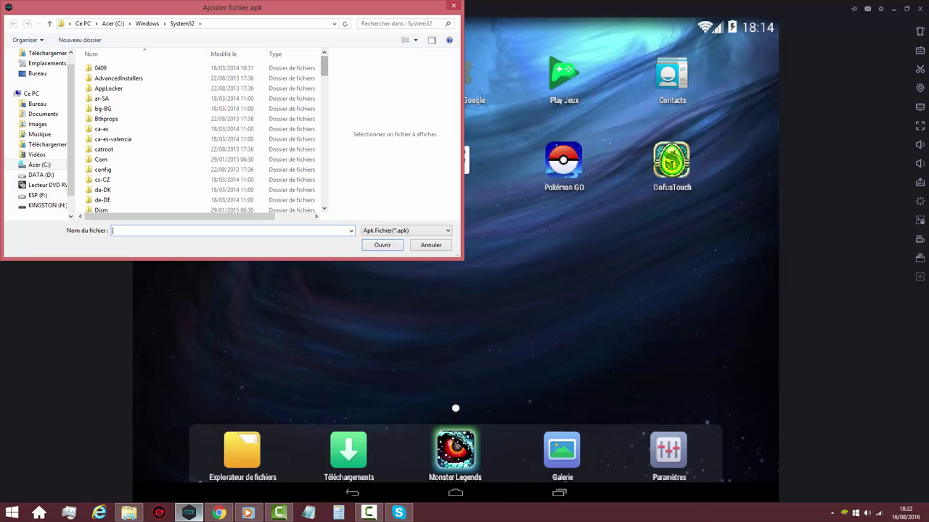
click(218, 513)
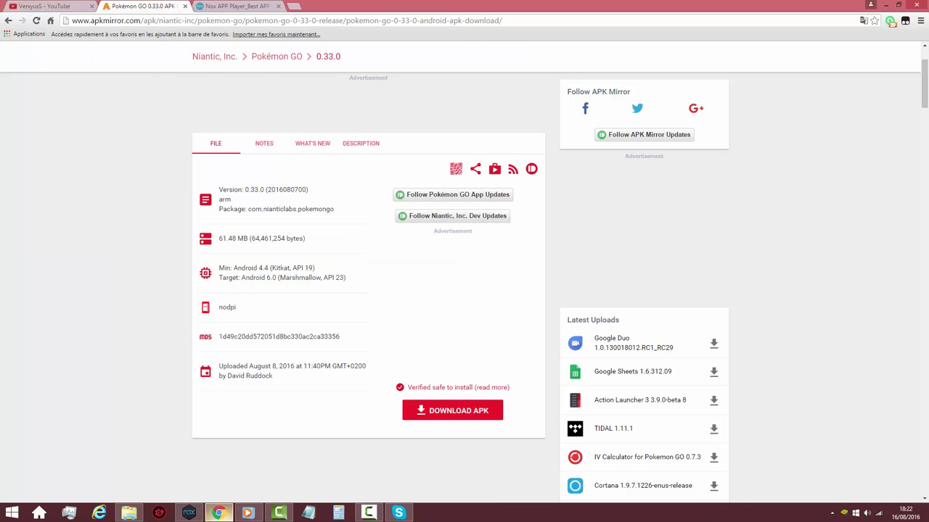
click(189, 513)
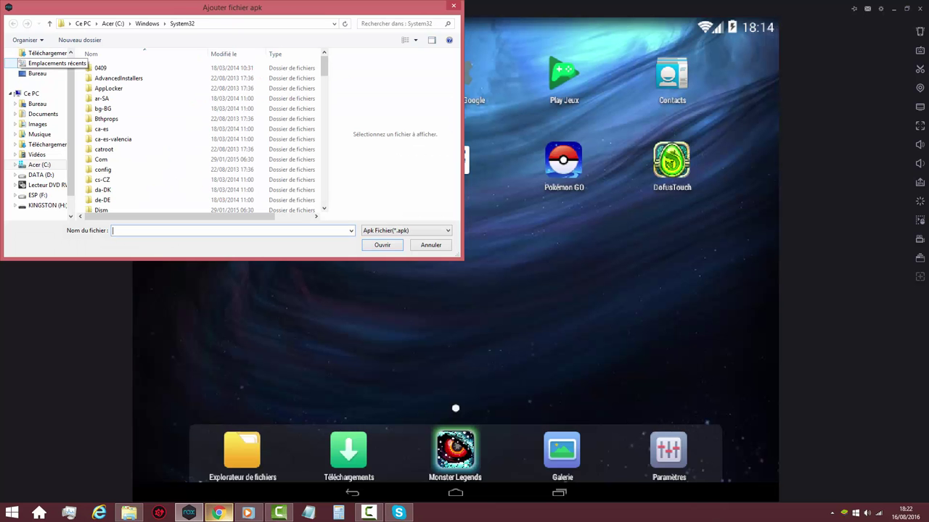
click(50, 53)
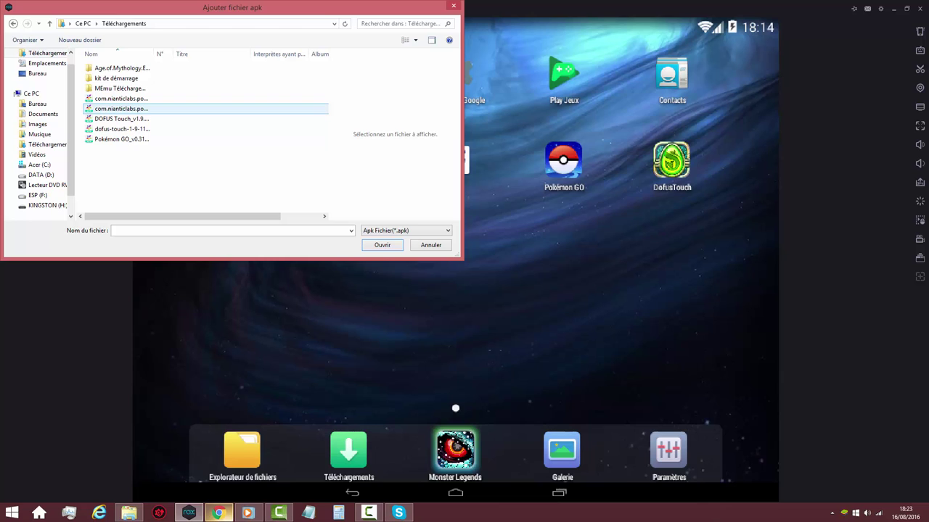
click(453, 6)
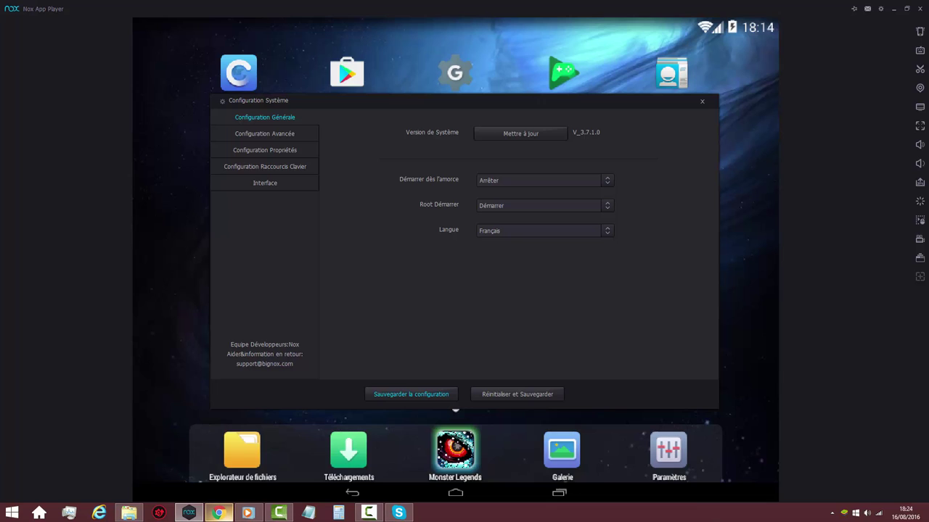
Step: Set the emulator's language to English, save the configuration and dismiss the confirmation
click(544, 230)
click(489, 247)
click(545, 231)
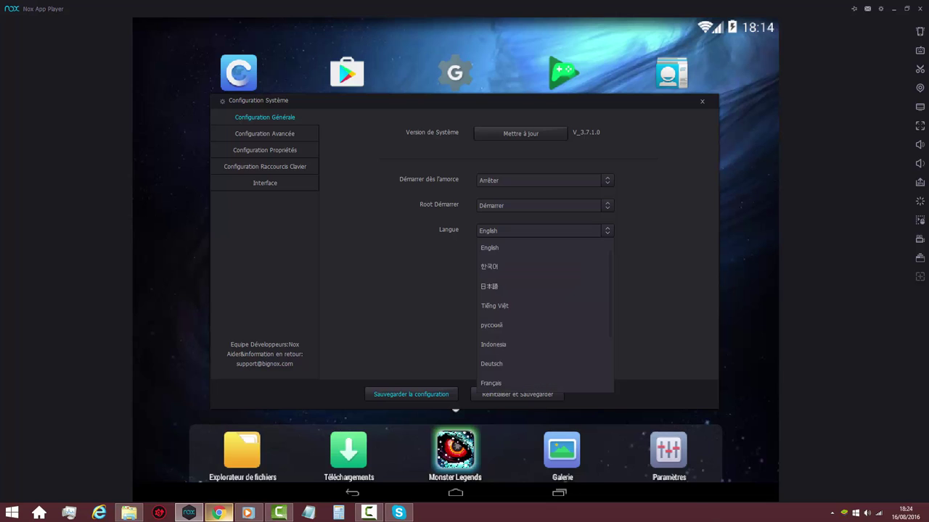
click(490, 383)
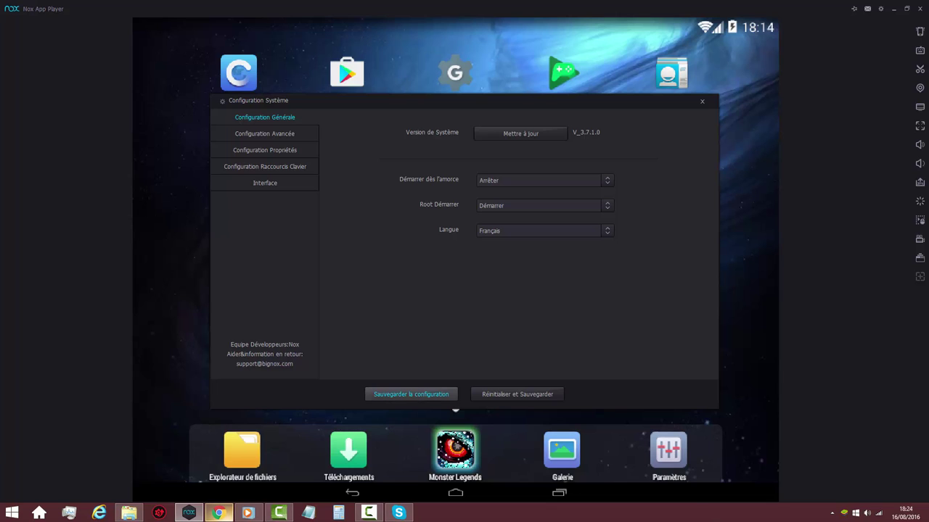
click(544, 230)
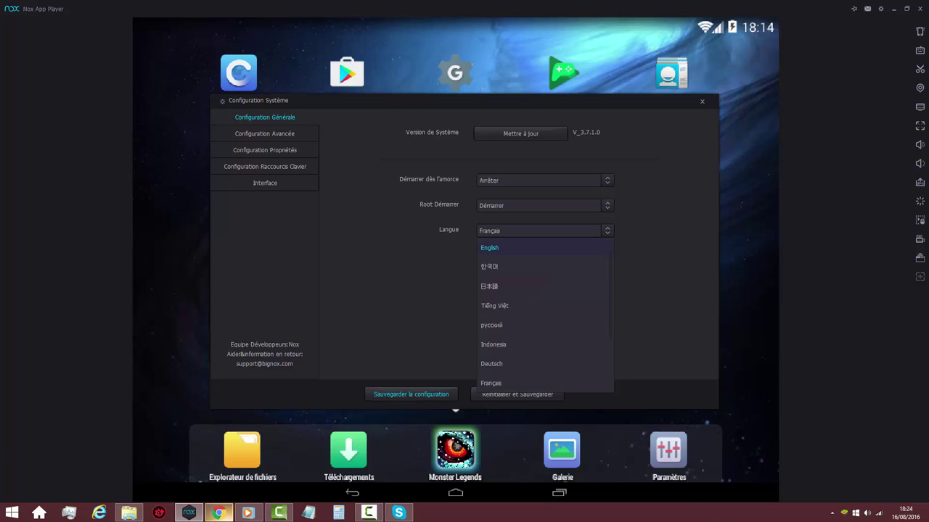
click(490, 244)
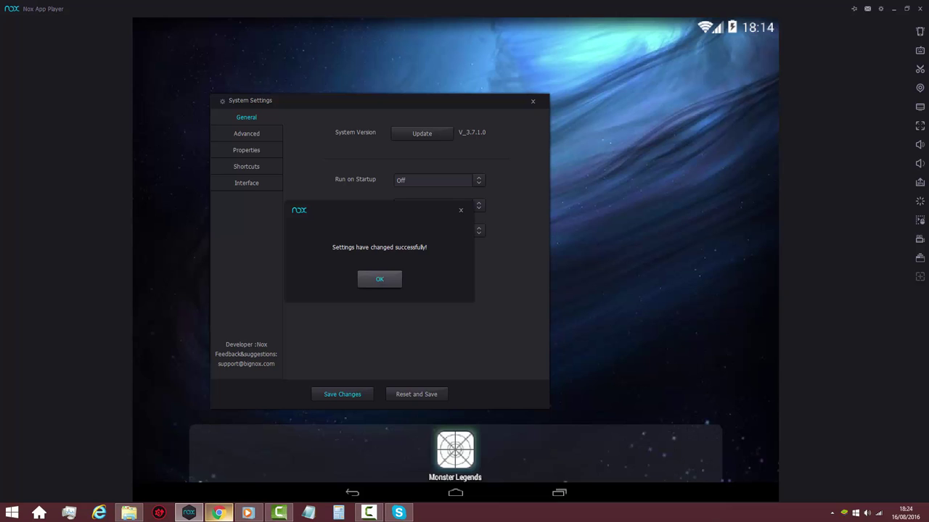
click(380, 278)
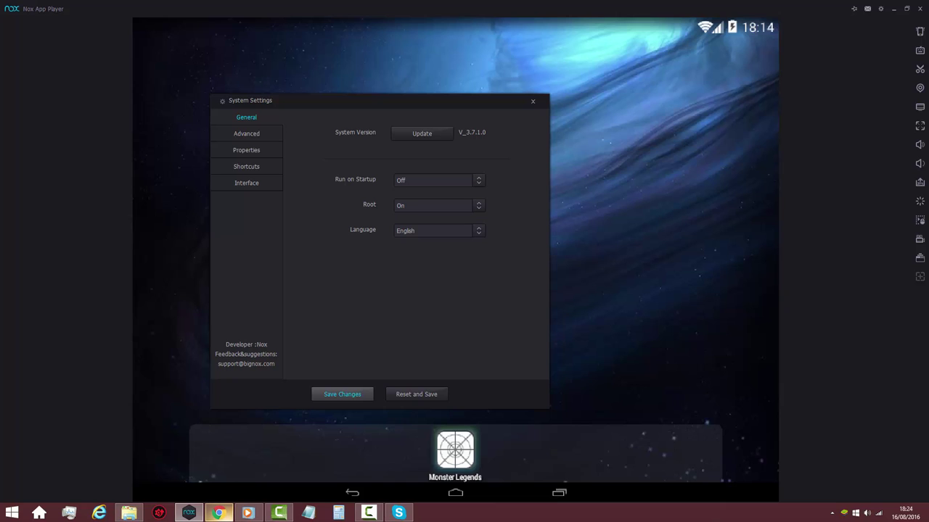
Step: Set the emulator's language back to Français and save the changes
click(478, 231)
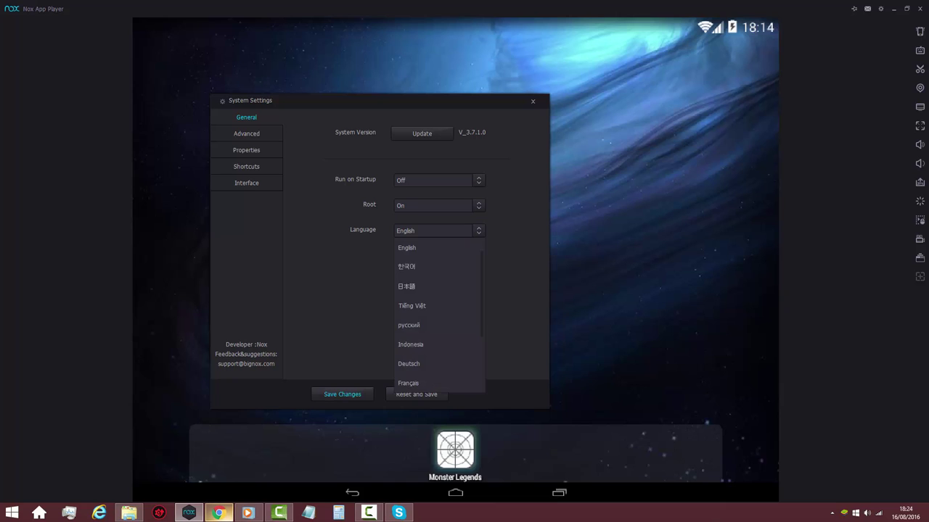
click(478, 231)
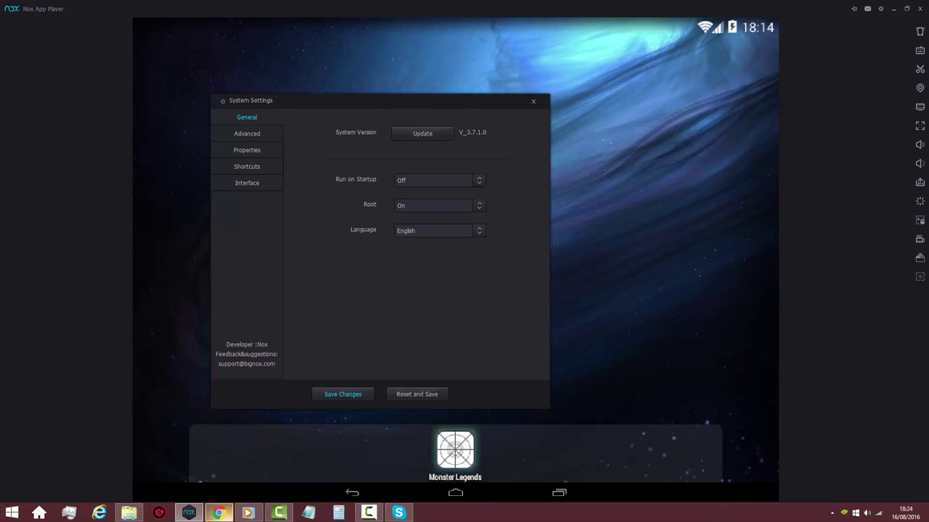
click(439, 230)
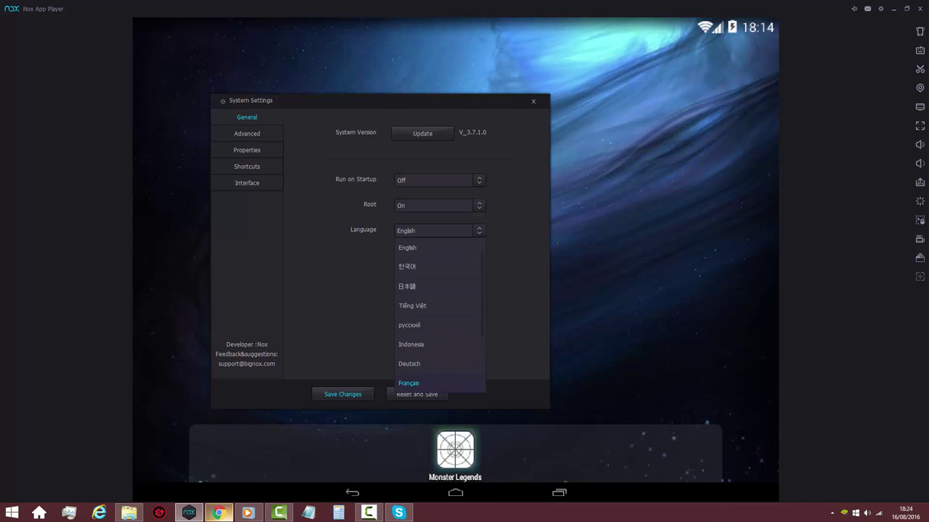
click(409, 383)
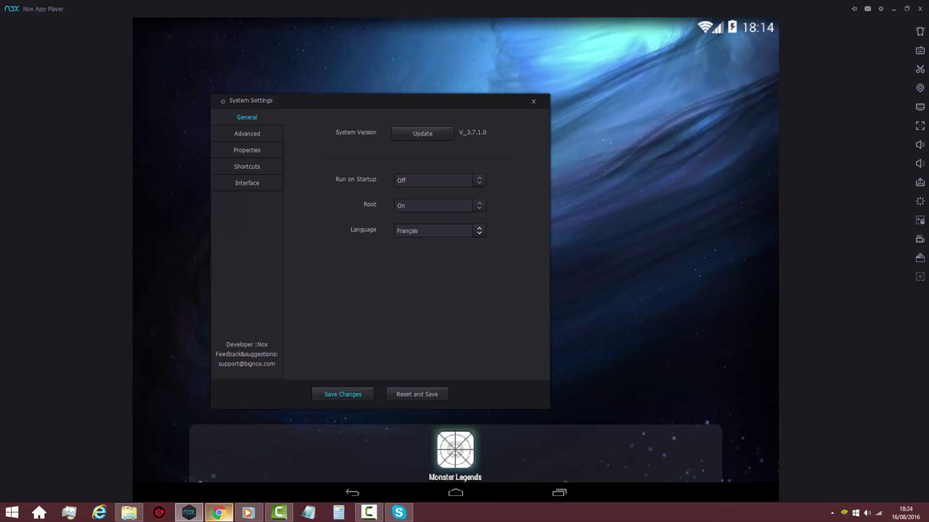
click(439, 206)
key(Escape)
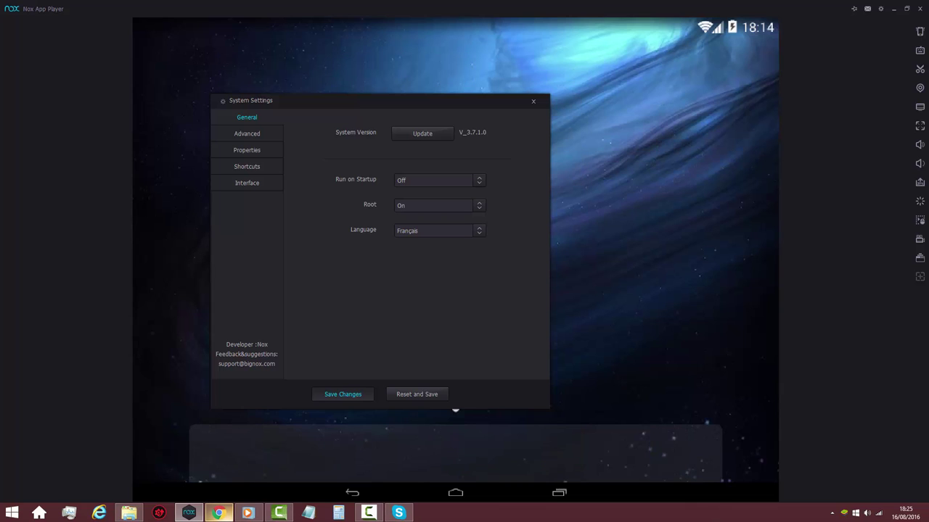
click(464, 279)
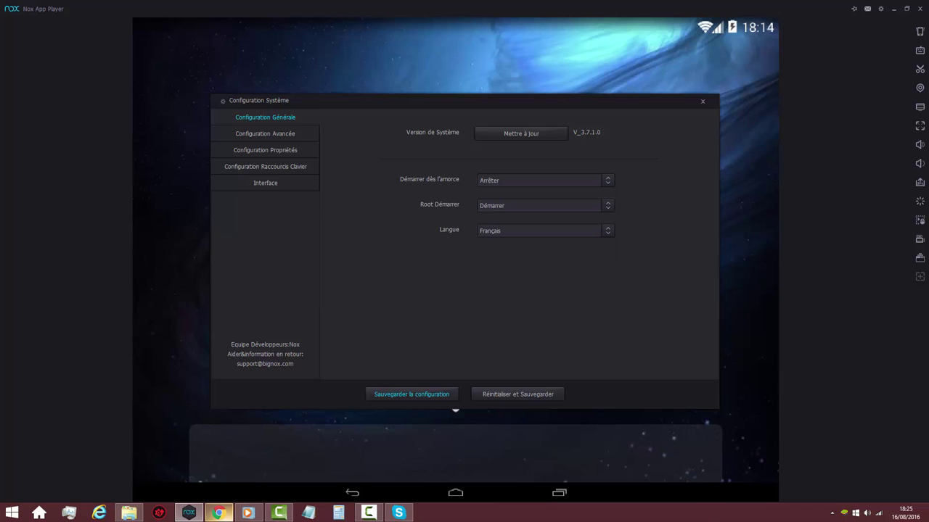
Step: Choose Démarrer for the root setting and check the options for starting at boot without changing them
click(544, 231)
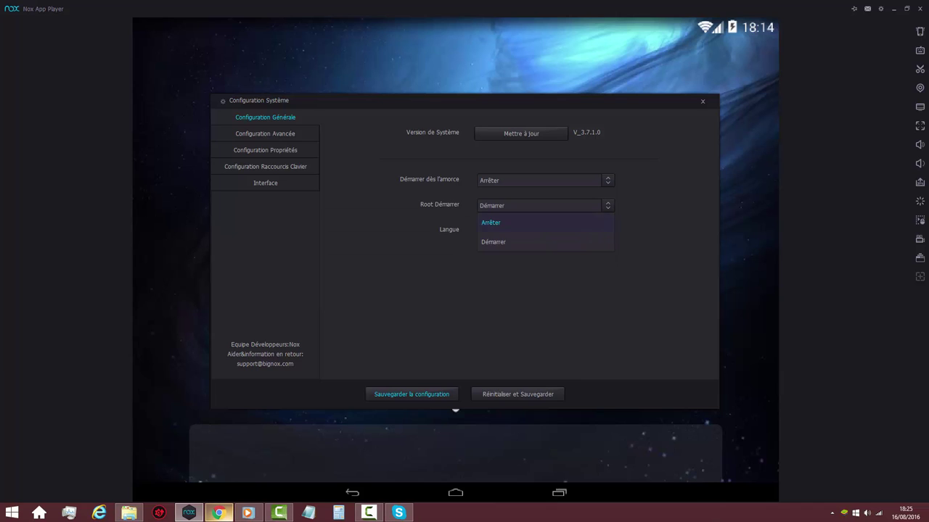
click(500, 241)
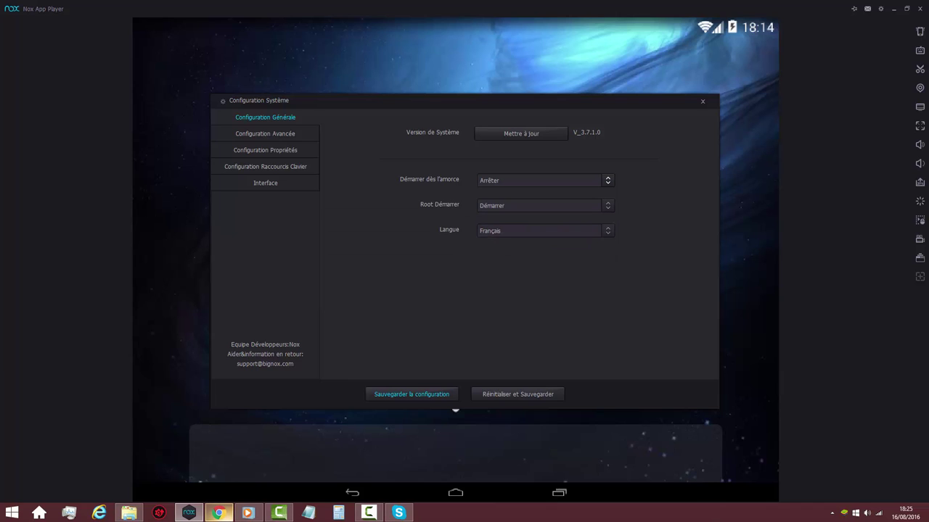
click(544, 180)
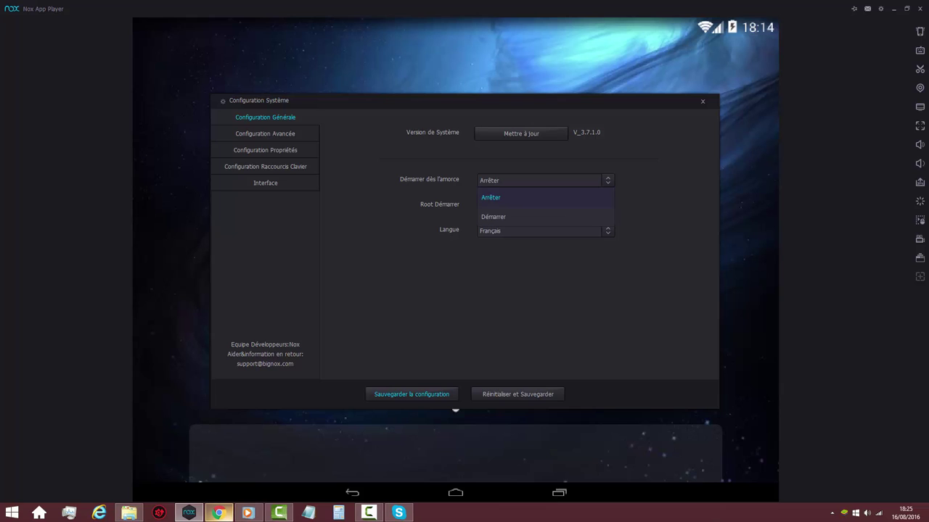
key(Escape)
Step: Examine the advanced, properties, keyboard shortcut and interface configuration pages, close the system configuration and return to the Android home screen
click(264, 133)
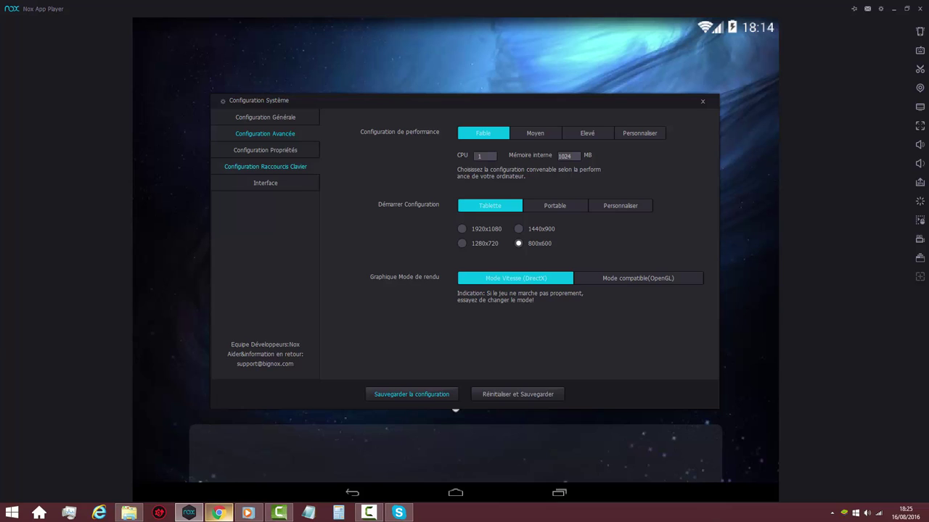
click(265, 149)
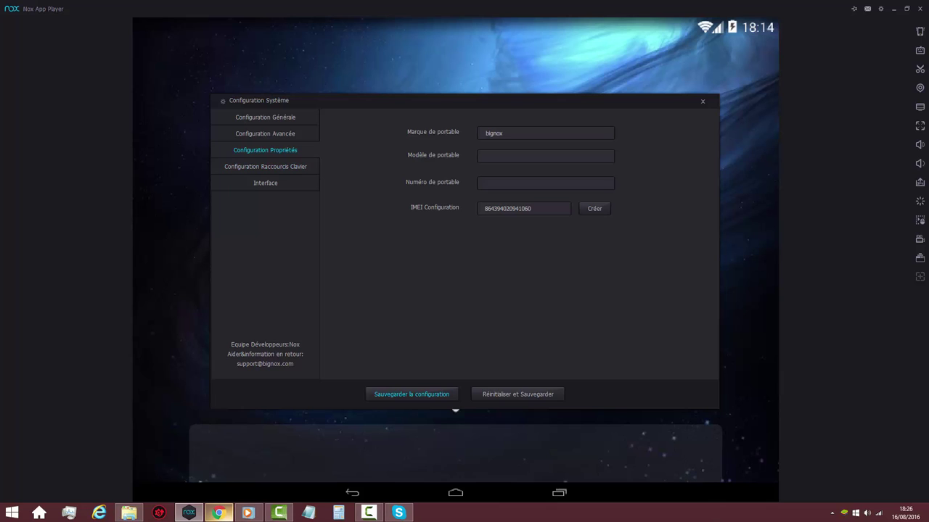
click(266, 166)
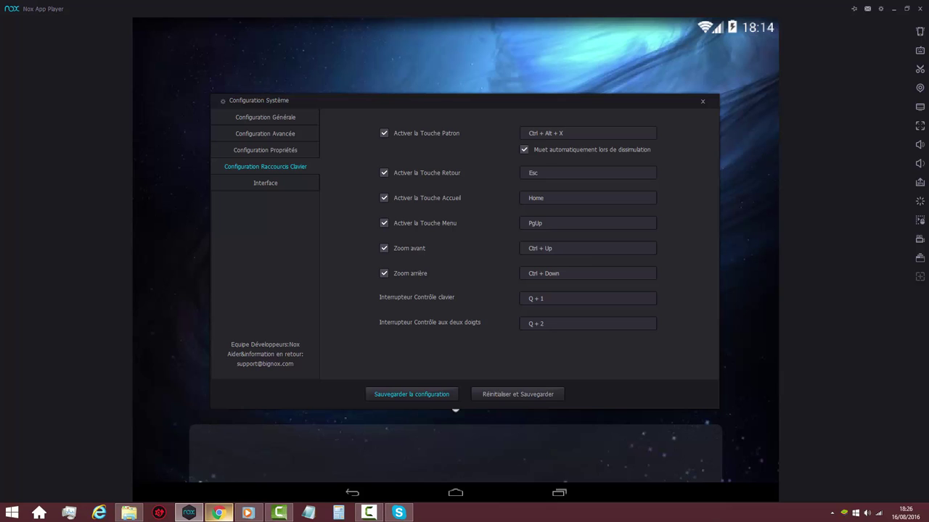
click(266, 182)
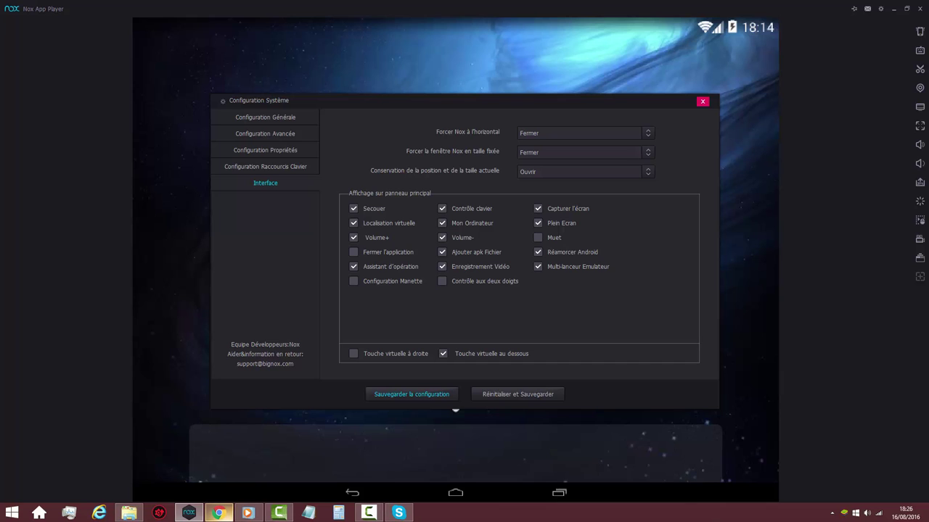
click(703, 100)
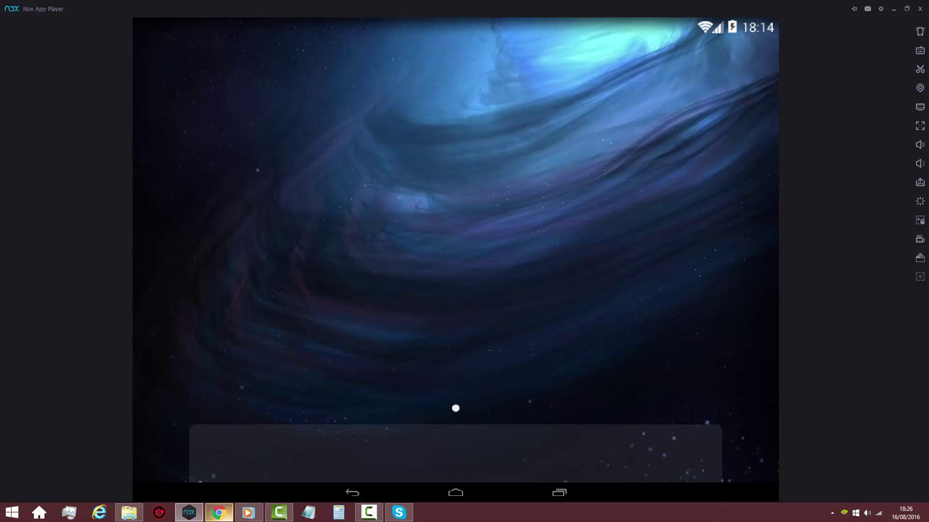
key(Home)
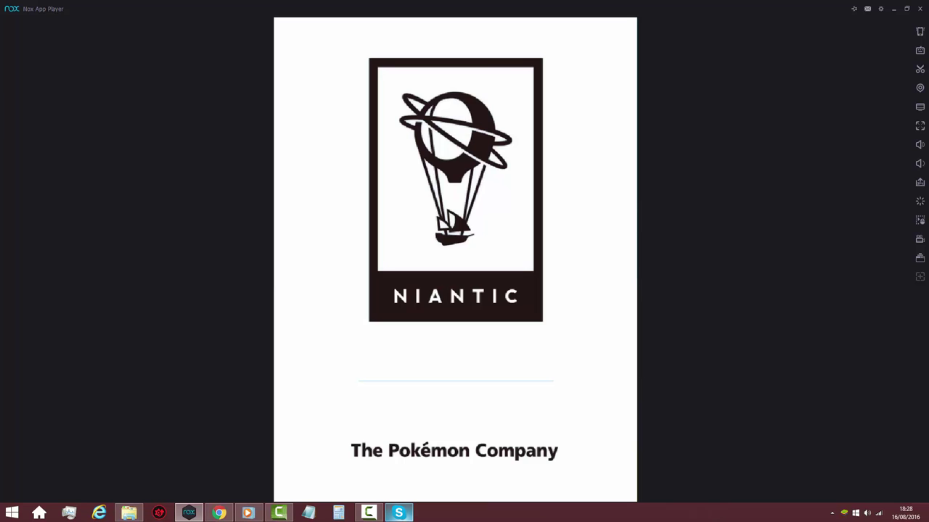
Step: Assign Z as the north movement key of the GPS walking control in the keyboard control editor, and close the editor
click(919, 50)
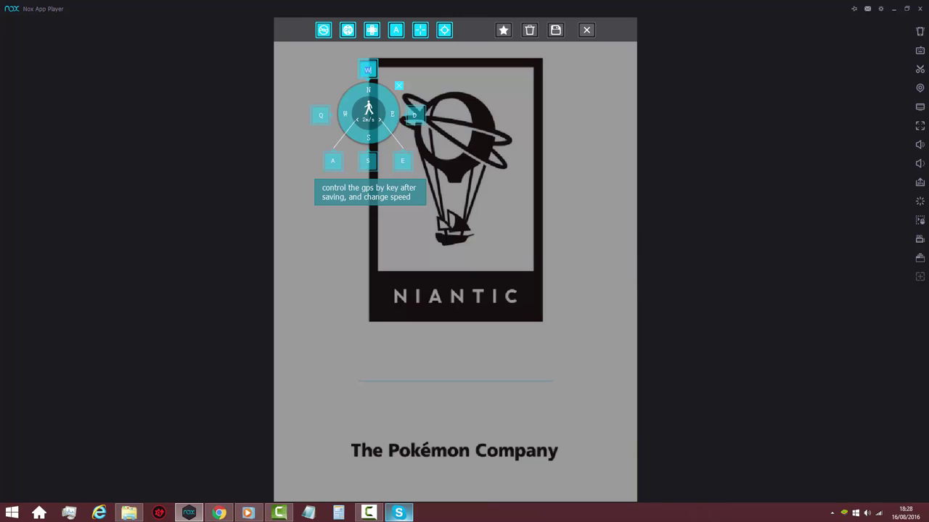
key(z)
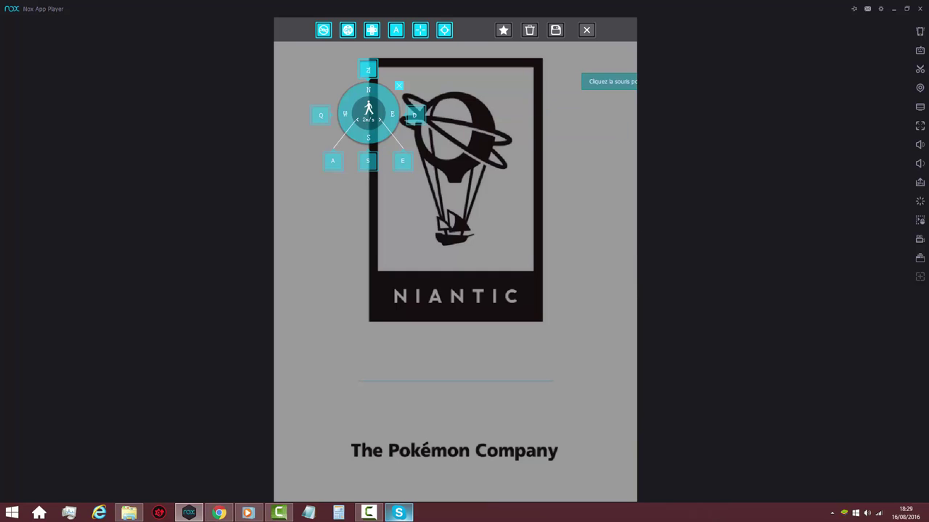
click(587, 30)
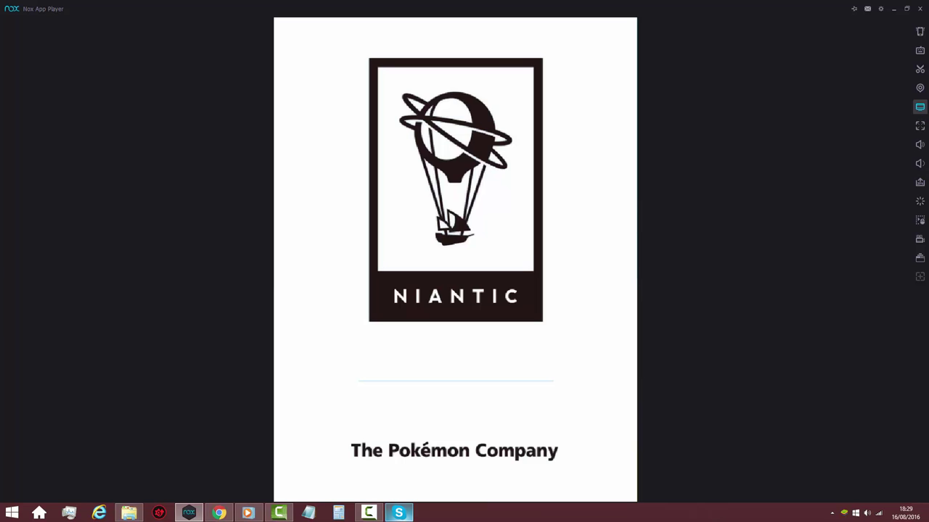
Step: Open the virtual location map and zoom in on the marker at Sydney
click(919, 88)
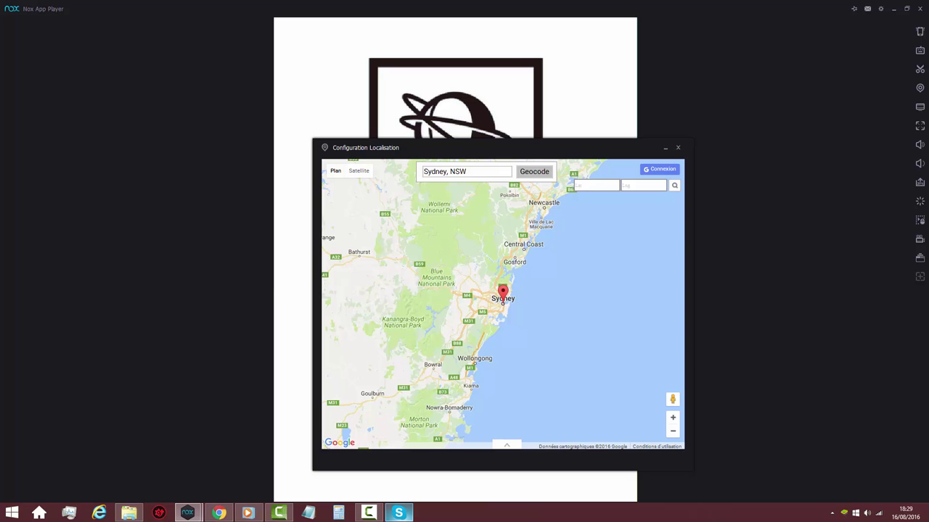
scroll(499, 280, up, 2)
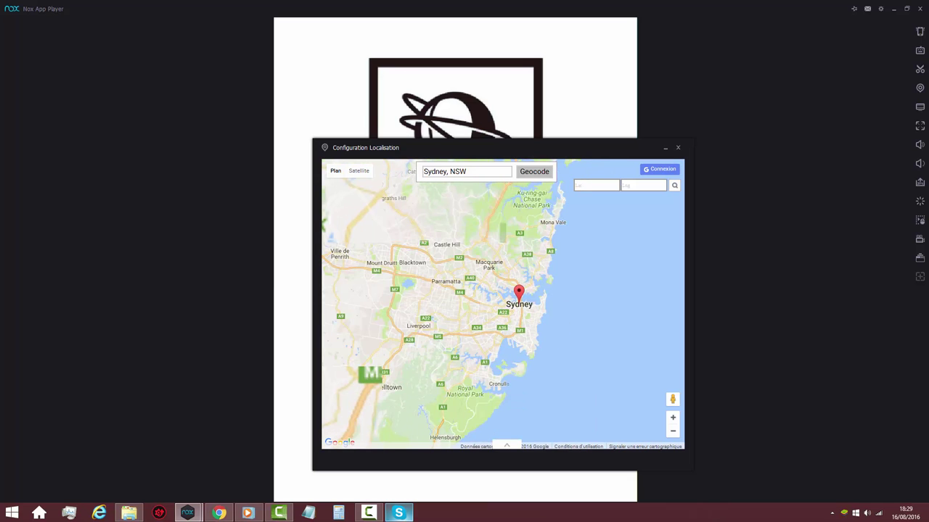
scroll(516, 305, up, 3)
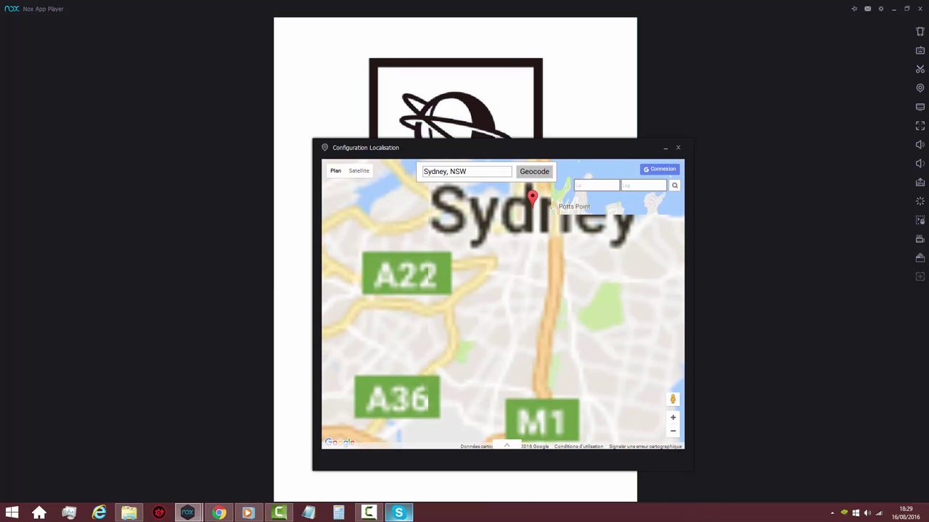